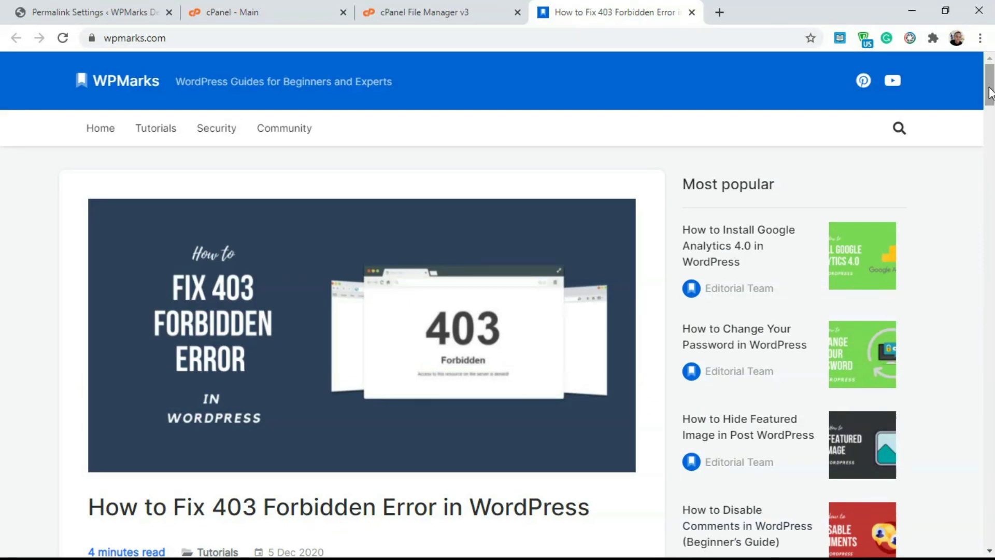
# - Scroll the WPMarks 403 article down to its list of 403 Forbidden error variations
pyautogui.moveTo(988, 93); pyautogui.dragTo(993, 203)
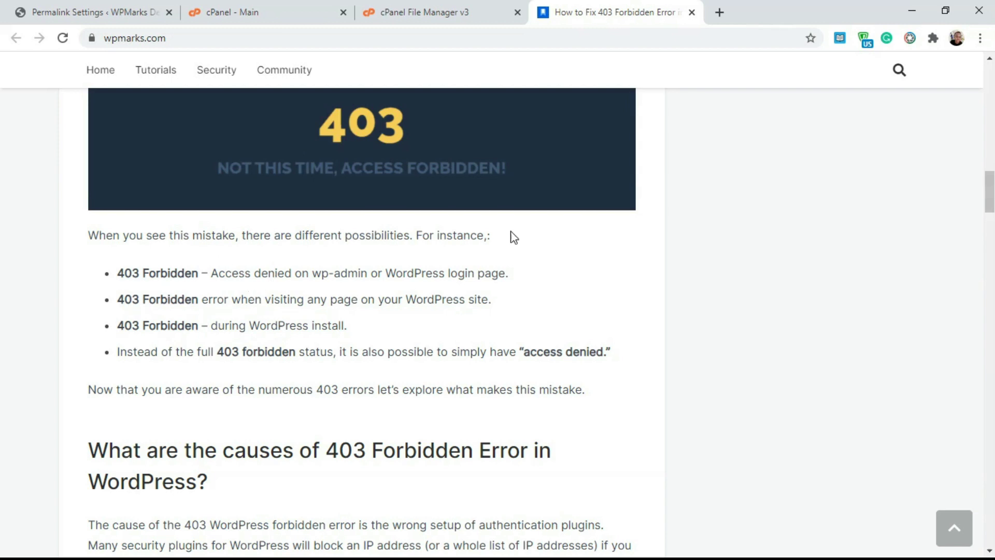
# - Scroll to the causes section and briefly highlight the phrase 'corrupt .htaccess file'
pyautogui.moveTo(991, 185); pyautogui.dragTo(992, 212)
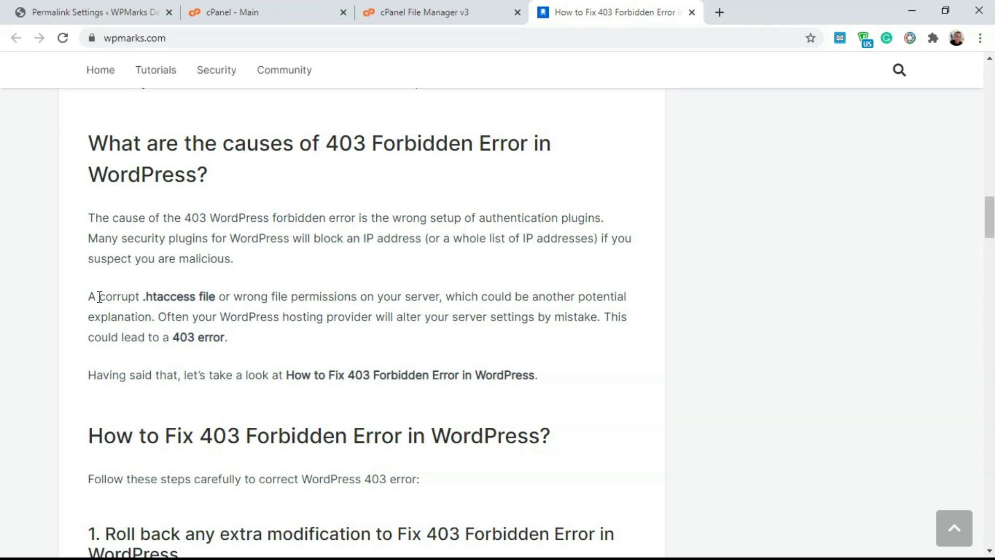
pyautogui.moveTo(99, 297); pyautogui.dragTo(221, 297)
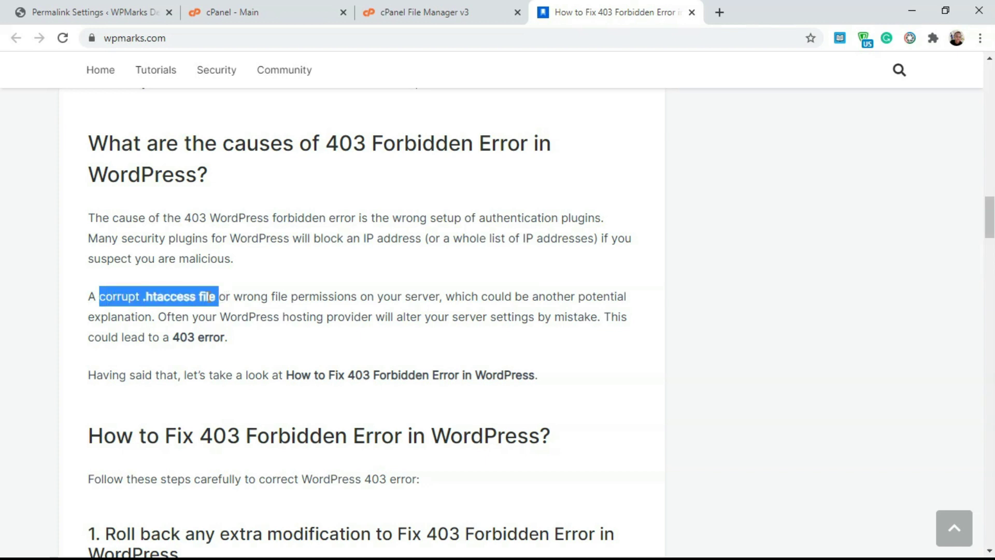
pyautogui.click(227, 287)
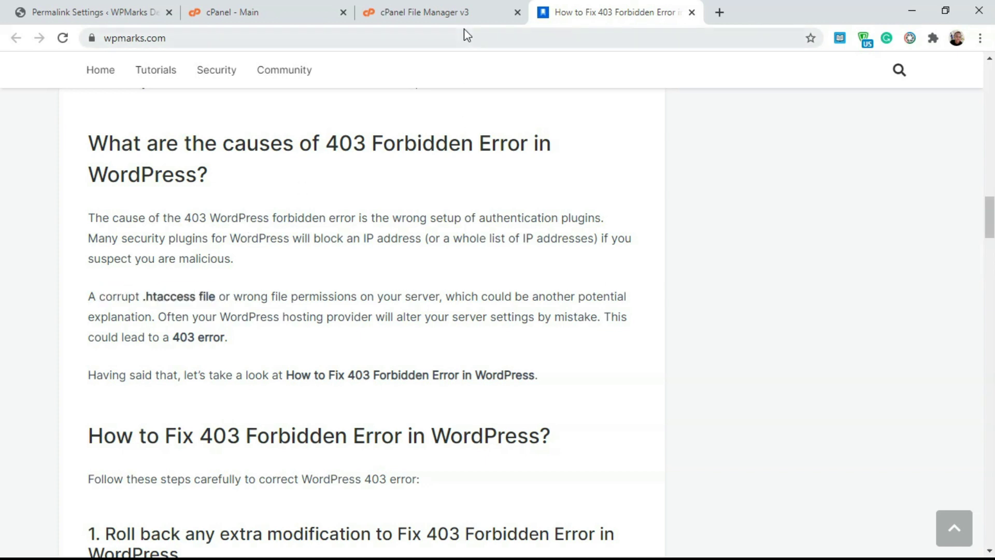
# - Open File Manager from the cPanel dashboard and browse the profitbypixel.com folder listing
pyautogui.click(282, 2)
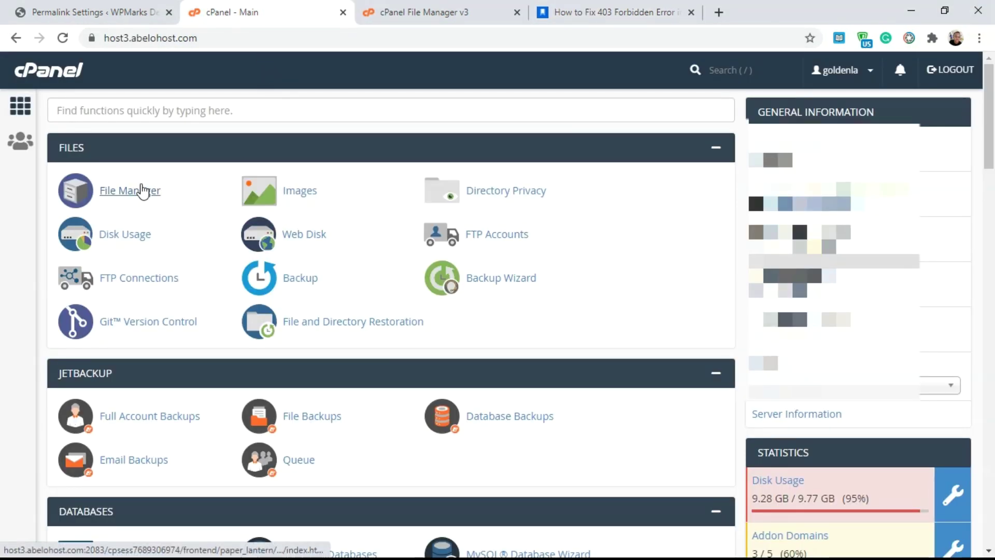
pyautogui.click(434, 6)
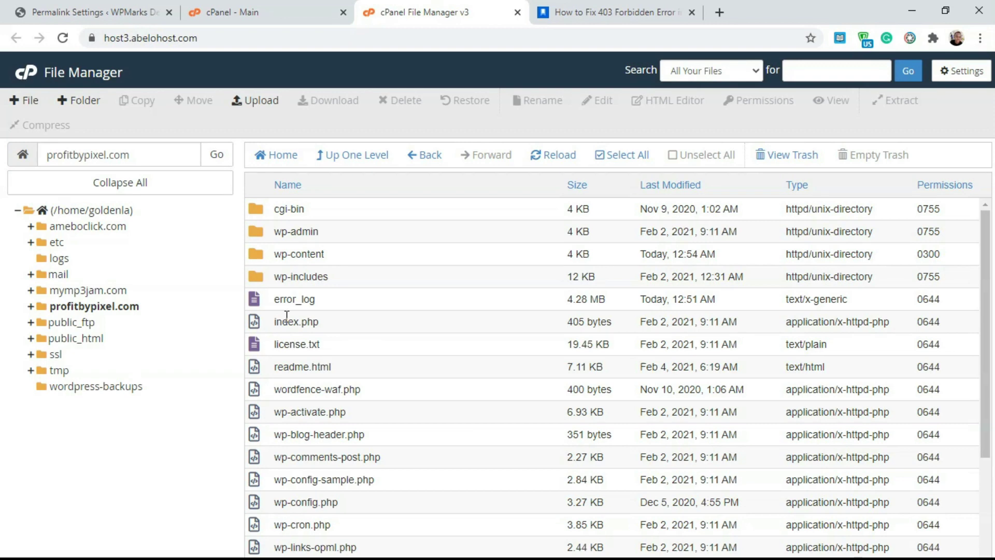
pyautogui.scroll(-4, 976, 400)
pyautogui.scroll(4, 977, 402)
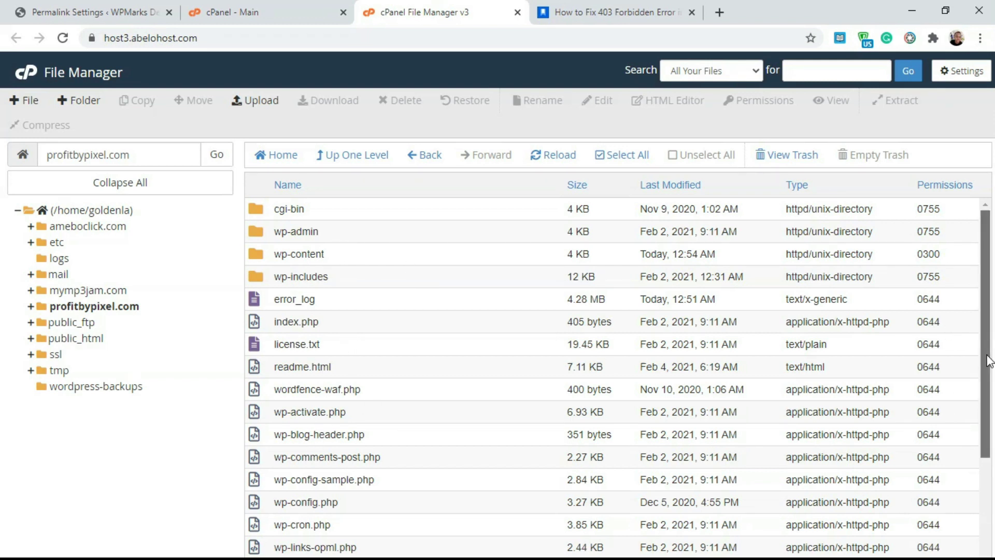
pyautogui.moveTo(984, 351)
pyautogui.mouseDown()
pyautogui.moveTo(984, 455)
pyautogui.moveTo(984, 352)
pyautogui.mouseUp()
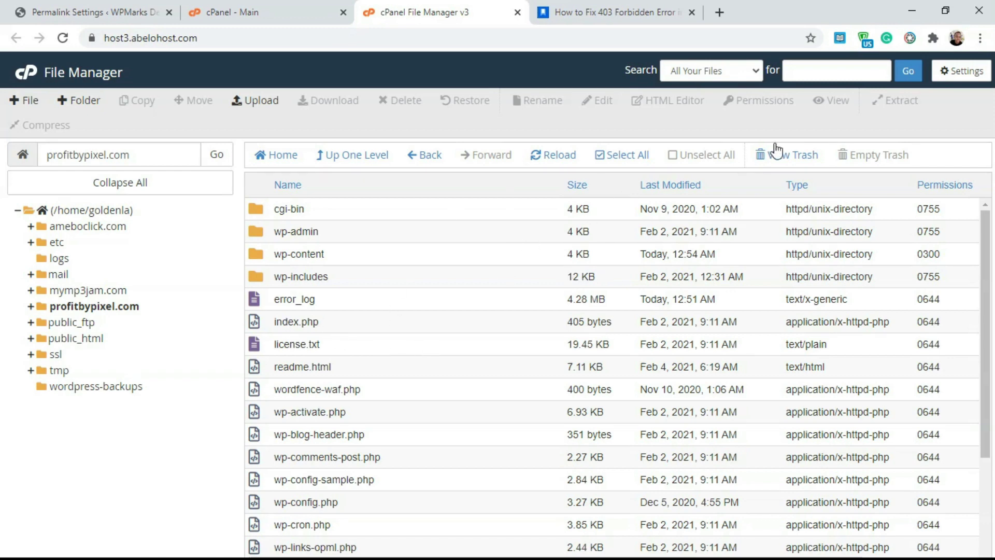
# - Enable Show Hidden Files (dotfiles) in File Manager preferences and select the revealed .htaccess file
pyautogui.click(980, 74)
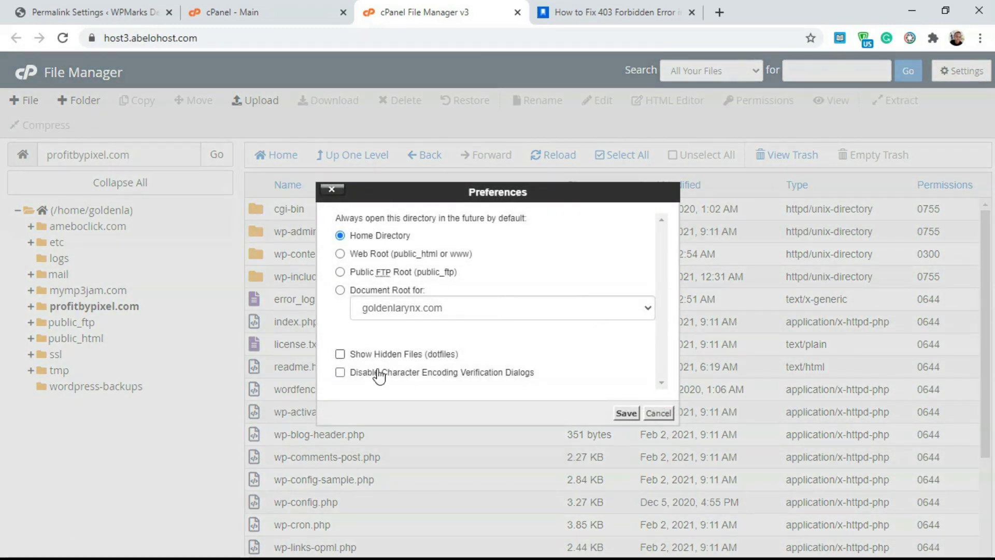
pyautogui.click(340, 354)
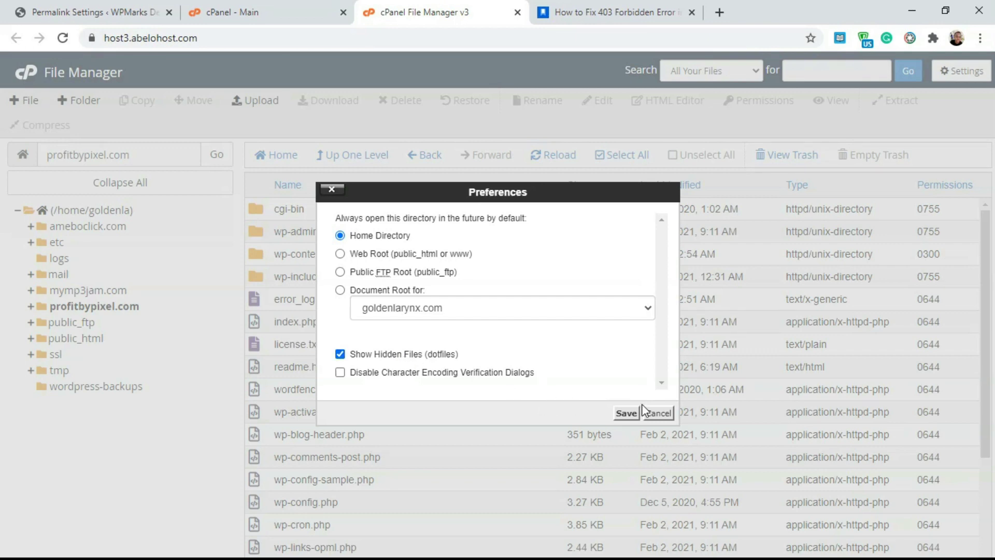
pyautogui.click(627, 414)
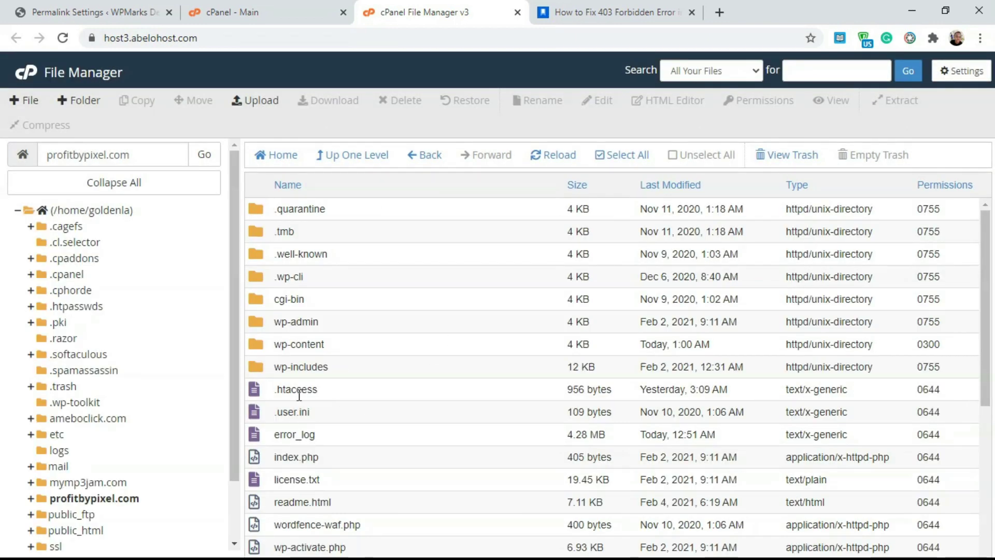
pyautogui.click(346, 402)
# - Rename the 956-byte .htaccess file in profitbypixel.com to .test
pyautogui.rightClick(345, 400)
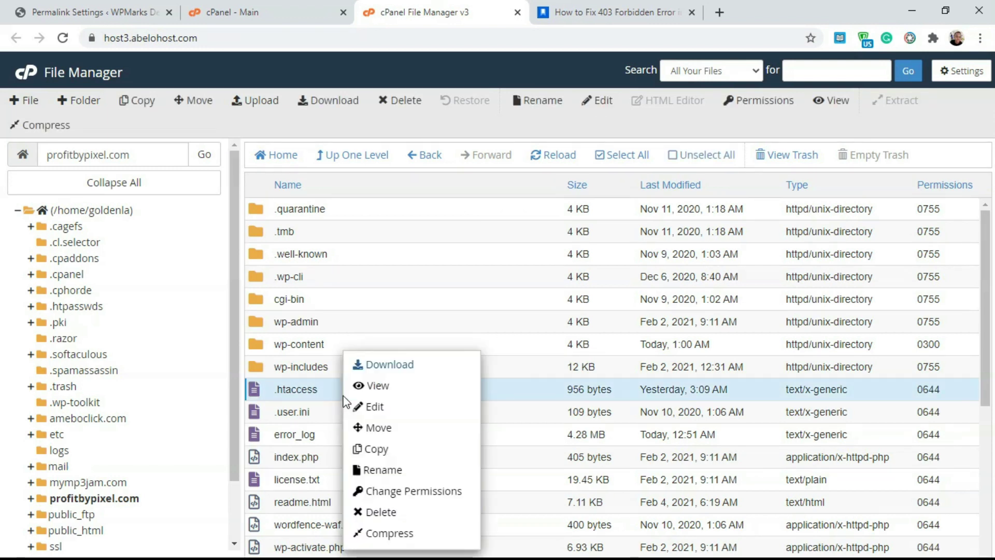
pyautogui.click(375, 467)
pyautogui.write('.htacce')
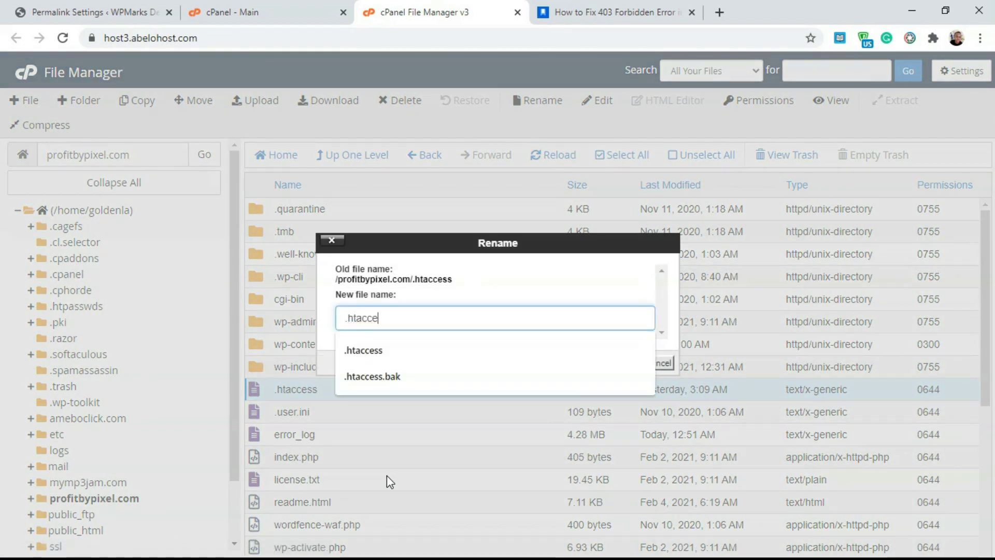
pyautogui.press('BackSpace')
pyautogui.press('BackSpace')
pyautogui.press('BackSpace')
pyautogui.press('BackSpace')
pyautogui.press('BackSpace')
pyautogui.press('BackSpace')
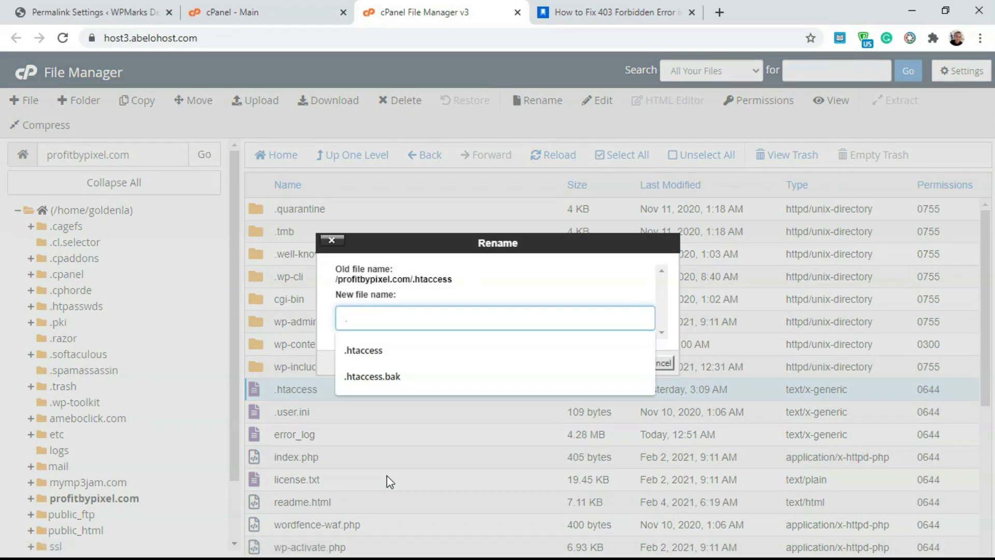
pyautogui.write('test')
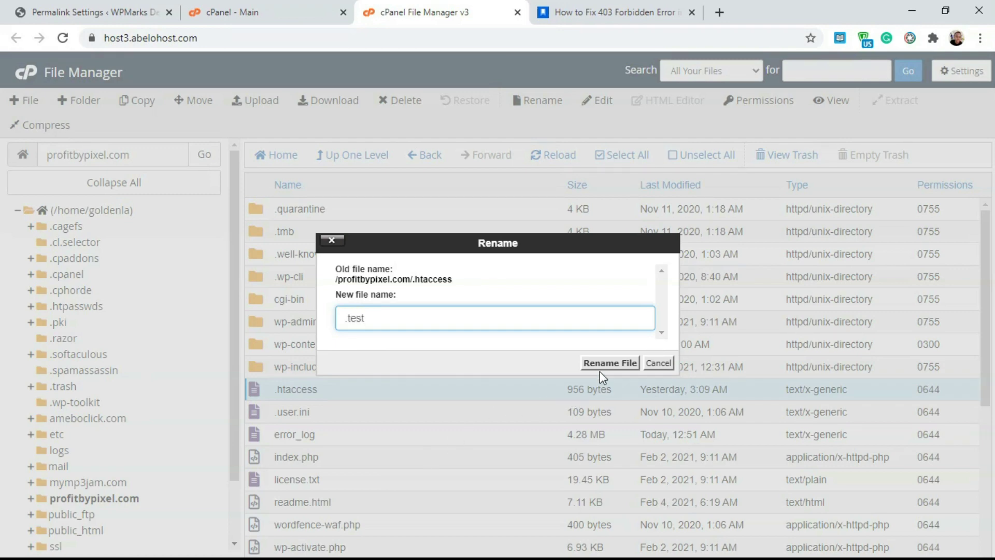
pyautogui.click(585, 363)
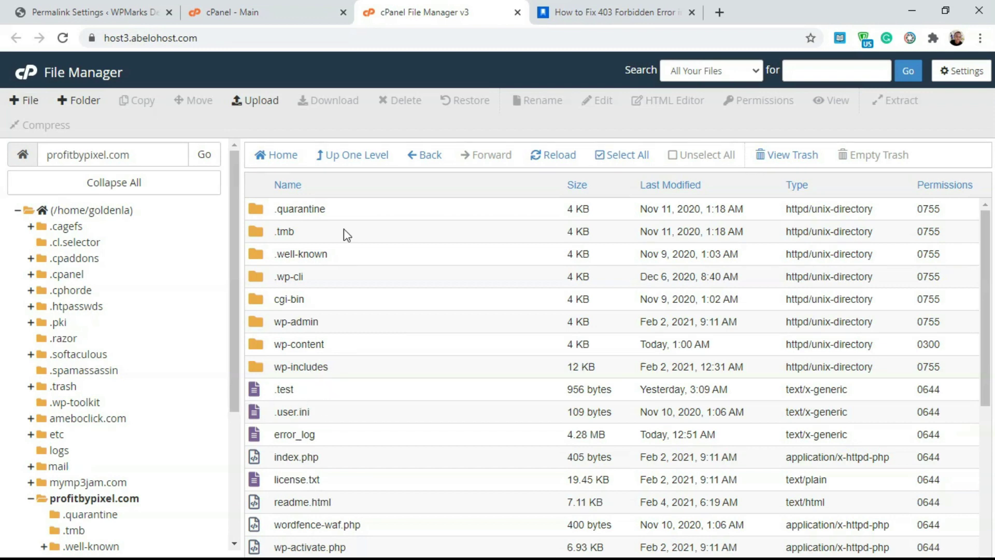
# - Re-save the WordPress permalink settings, then go back to the File Manager tab
pyautogui.click(107, 8)
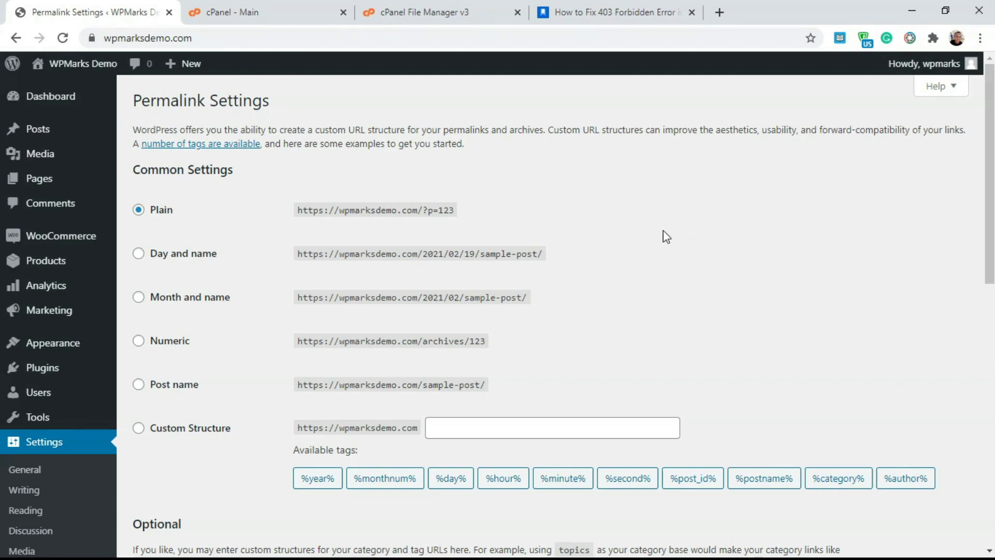
pyautogui.scroll(-5, 769, 309)
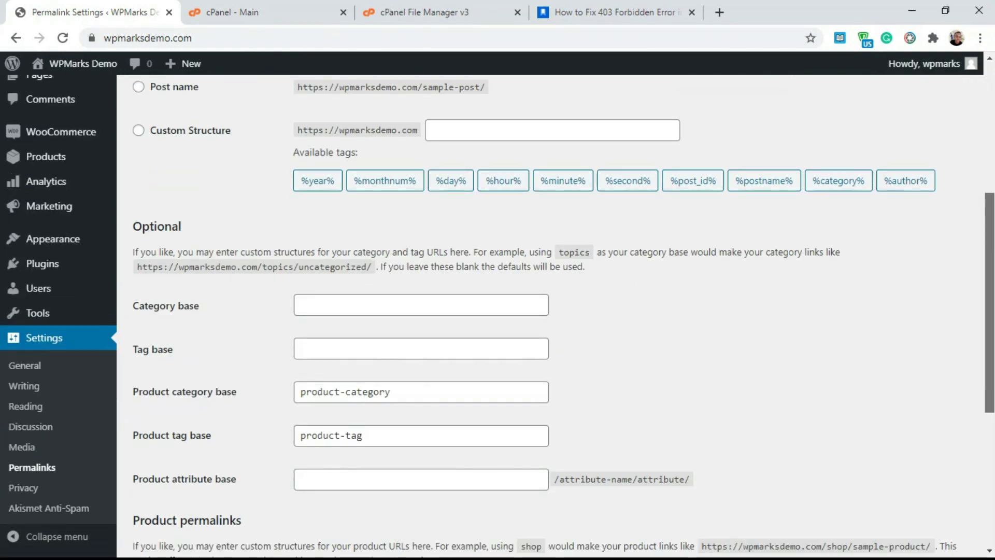
pyautogui.scroll(-5, 768, 309)
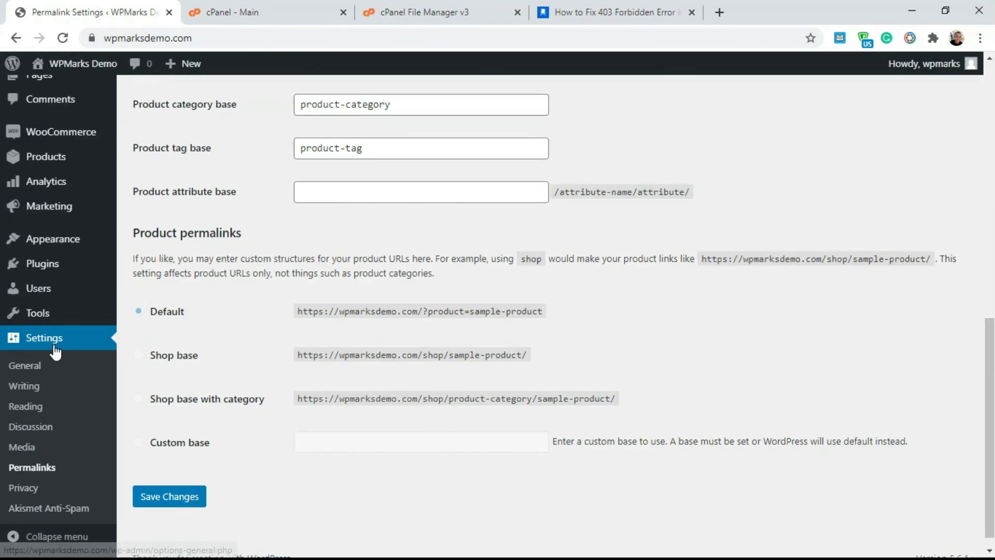
pyautogui.click(160, 494)
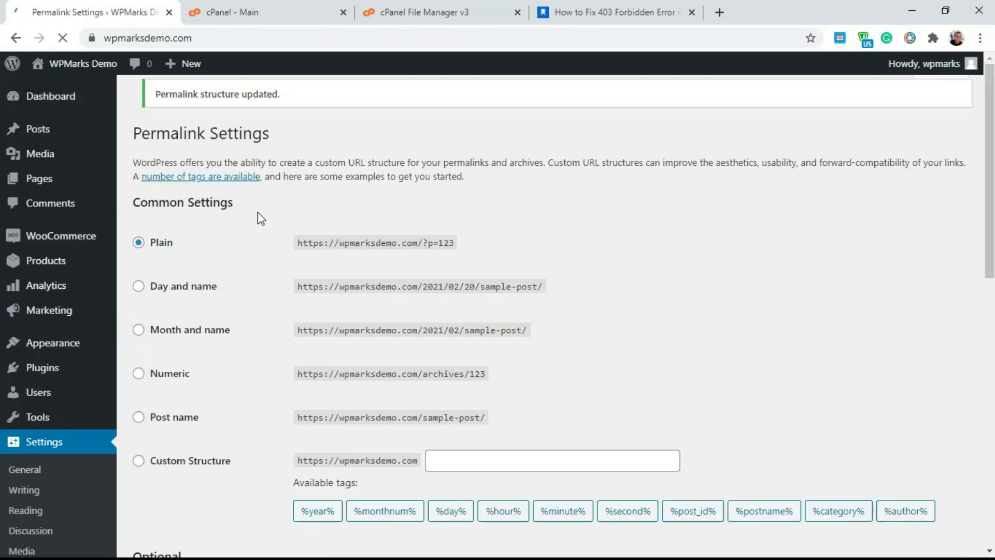
pyautogui.click(410, 12)
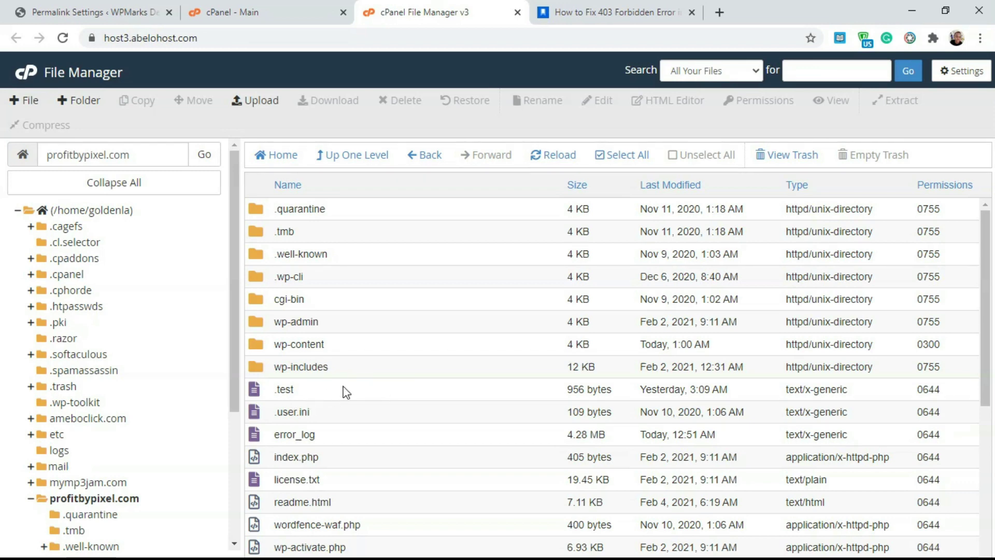
# - Check the wp-includes, wp-content and wp-admin folders, then bring up wp-content's actions menu
pyautogui.click(654, 8)
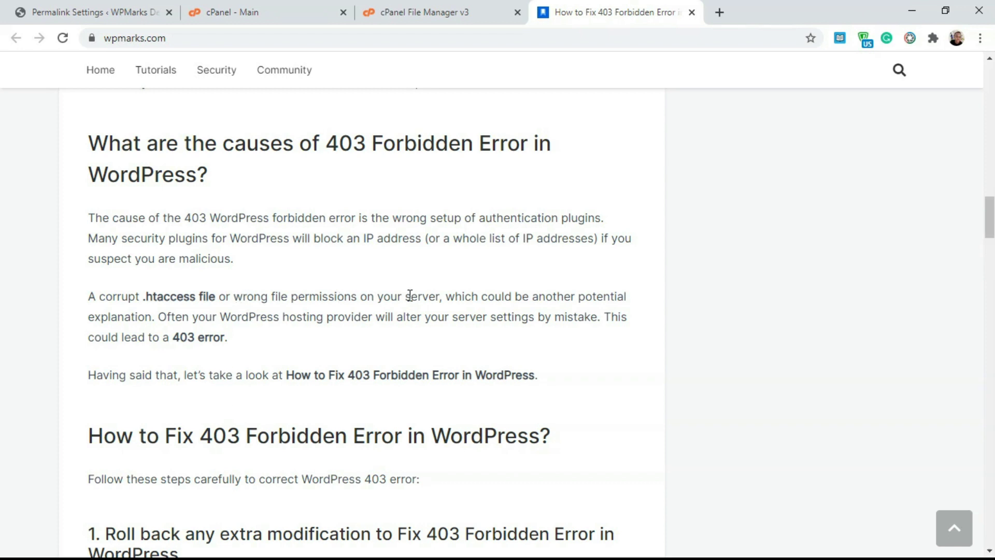
pyautogui.click(465, 10)
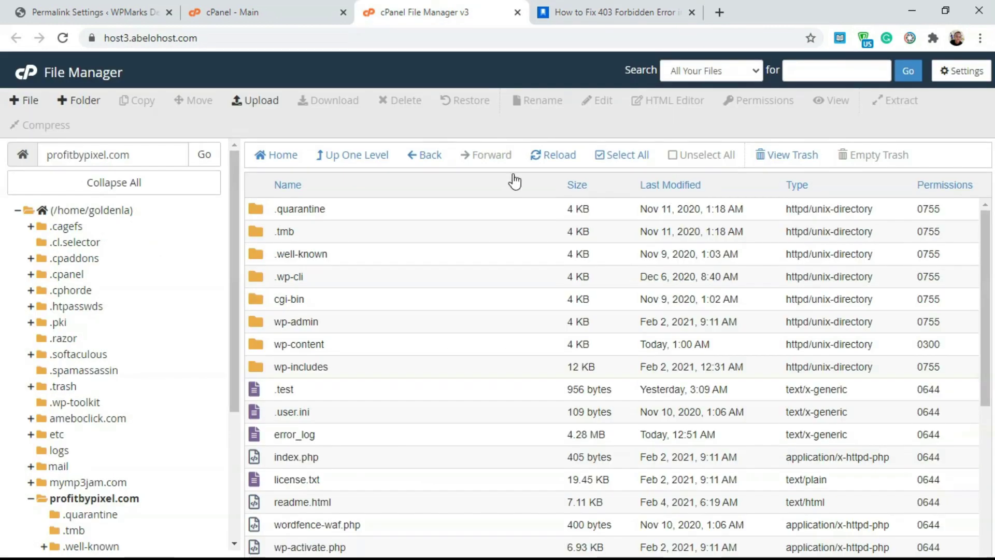
pyautogui.click(331, 362)
pyautogui.click(328, 349)
pyautogui.click(323, 325)
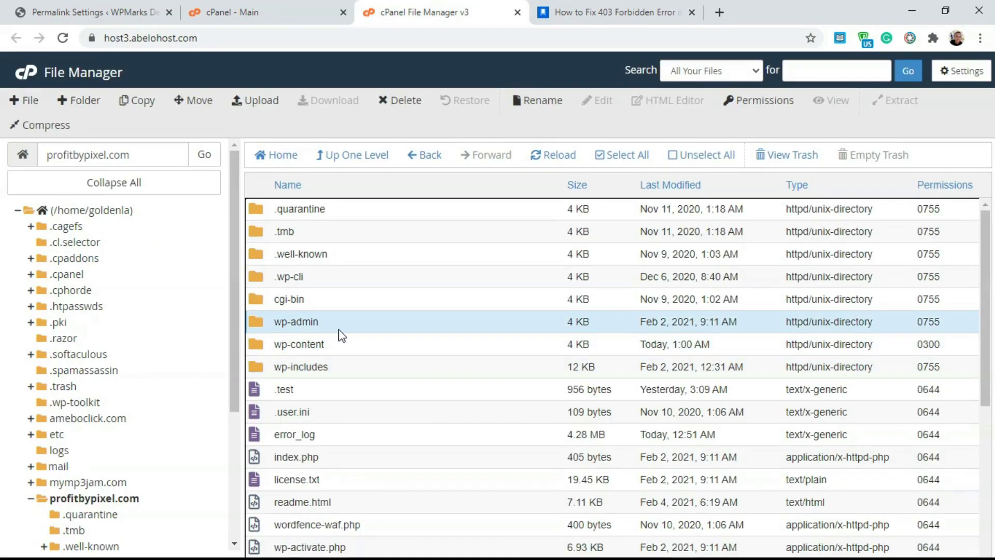
pyautogui.click(353, 348)
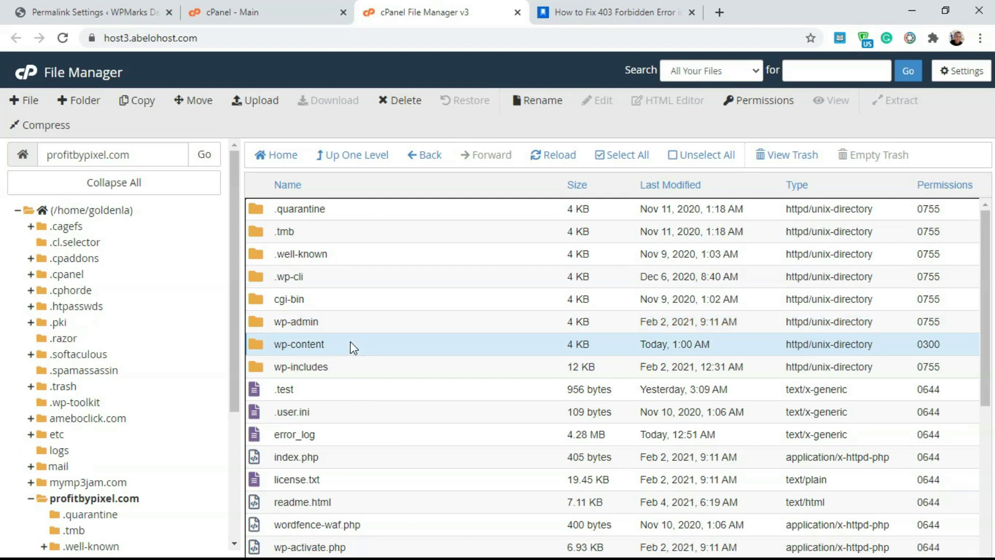
pyautogui.click(342, 330)
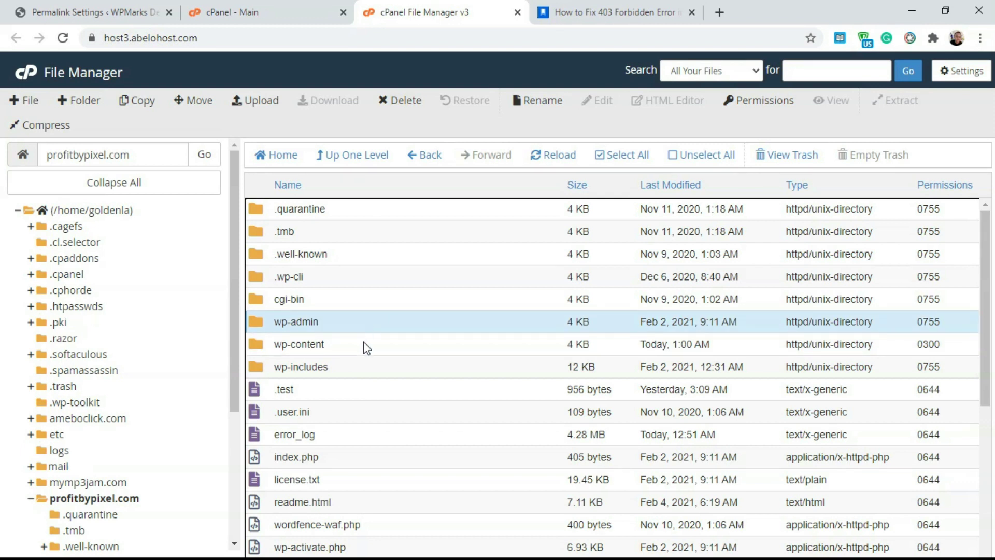
pyautogui.click(363, 342)
pyautogui.rightClick(364, 342)
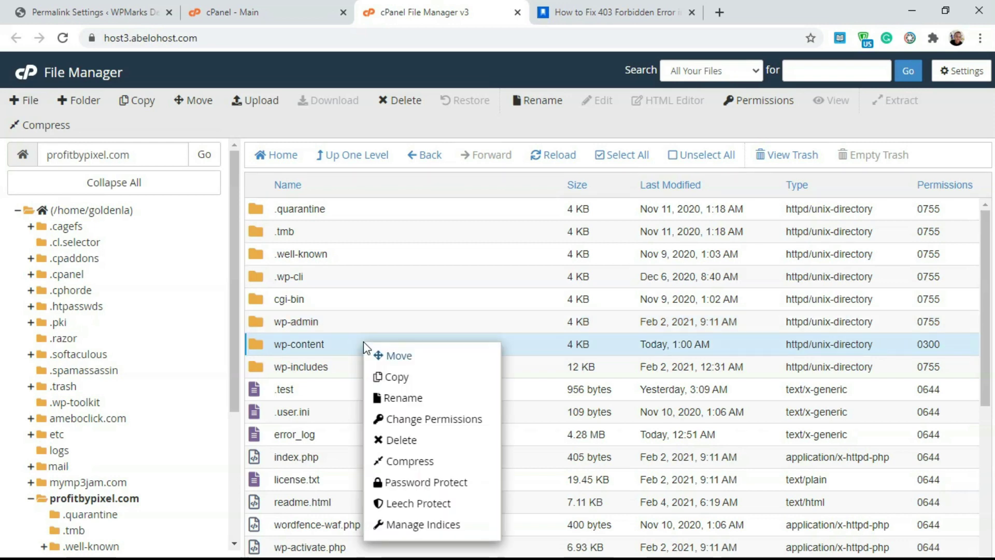
# - Change wp-content's permissions from 0300 to 755 by adding group execute and world read/execute
pyautogui.click(434, 420)
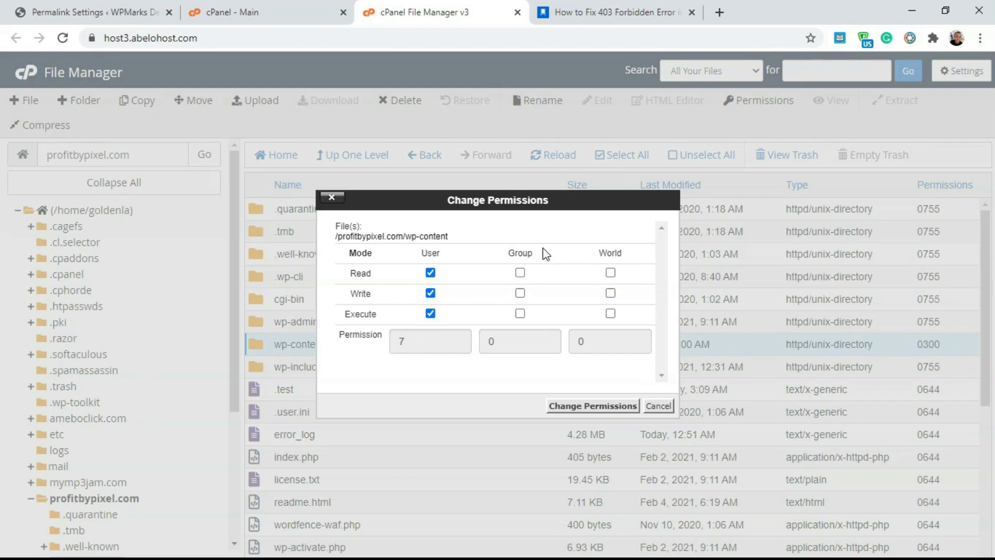
pyautogui.click(521, 314)
pyautogui.click(610, 273)
pyautogui.click(611, 314)
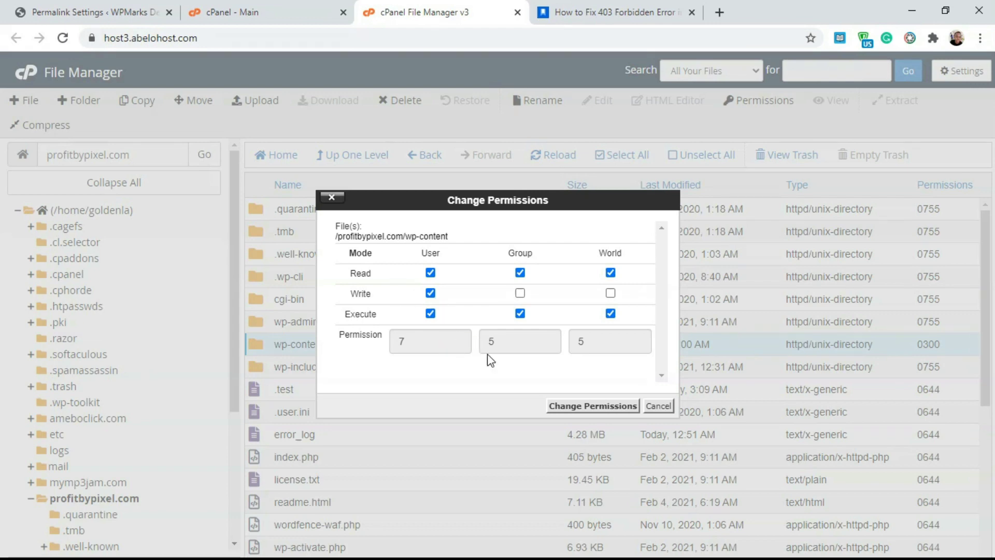
pyautogui.click(584, 406)
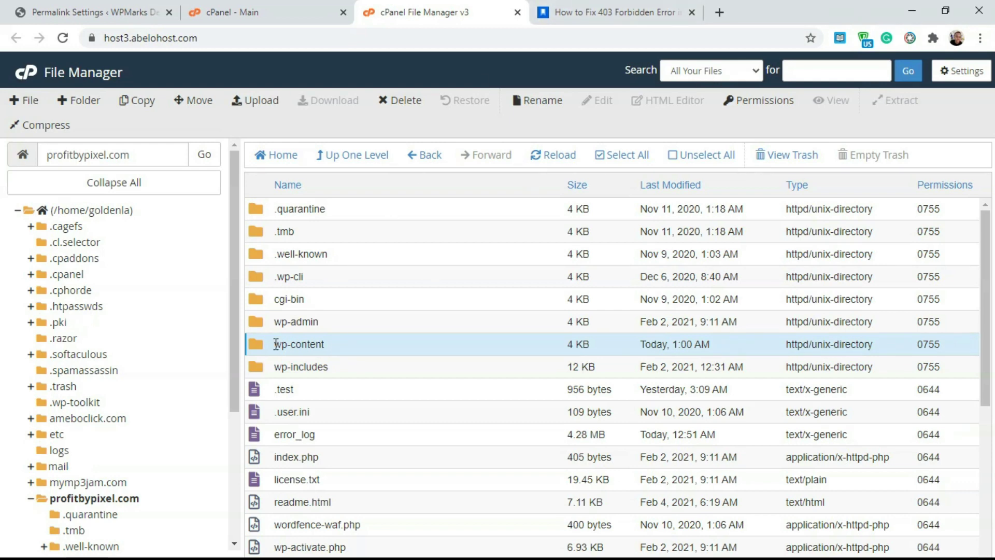
# - Reapply 755 permissions to the wp-admin folder
pyautogui.click(325, 327)
pyautogui.rightClick(326, 328)
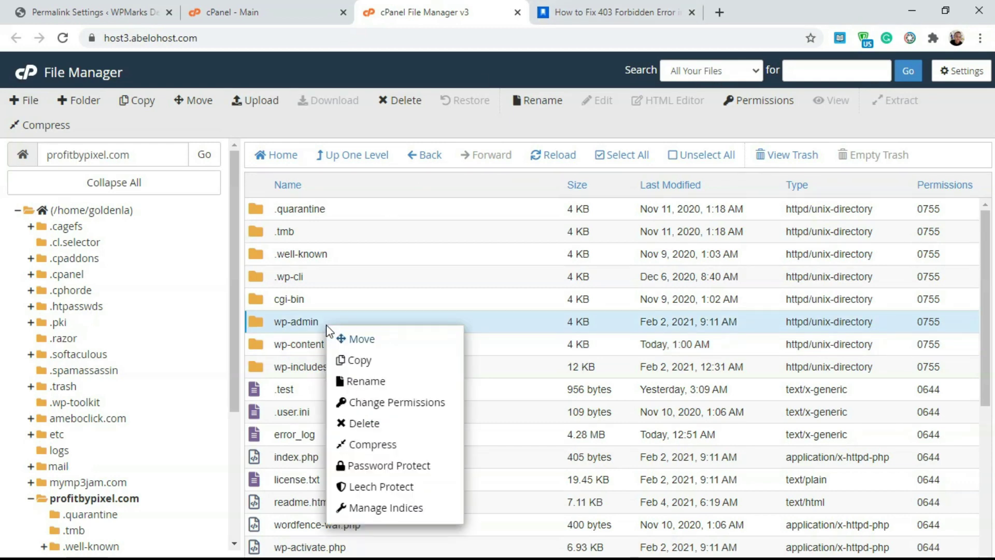
pyautogui.click(389, 402)
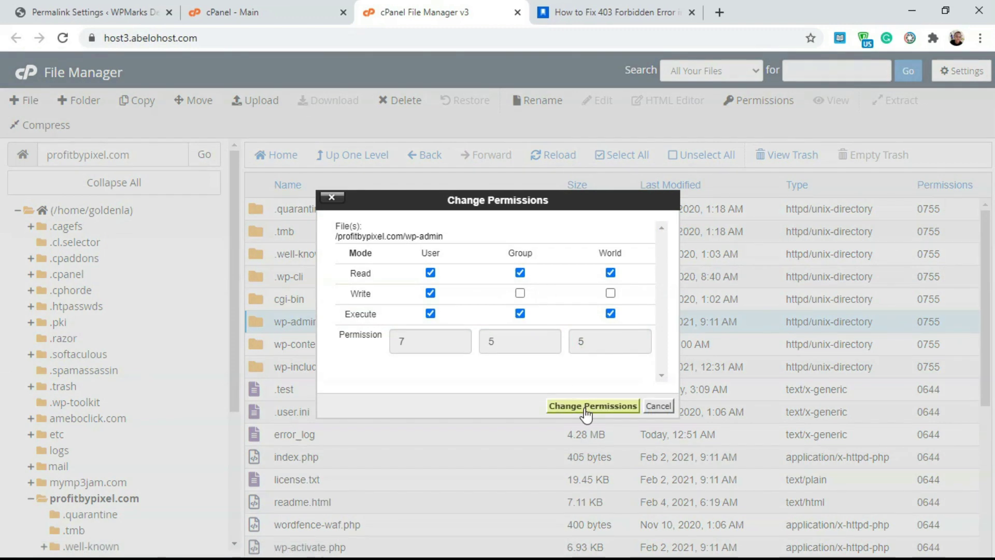
pyautogui.click(586, 408)
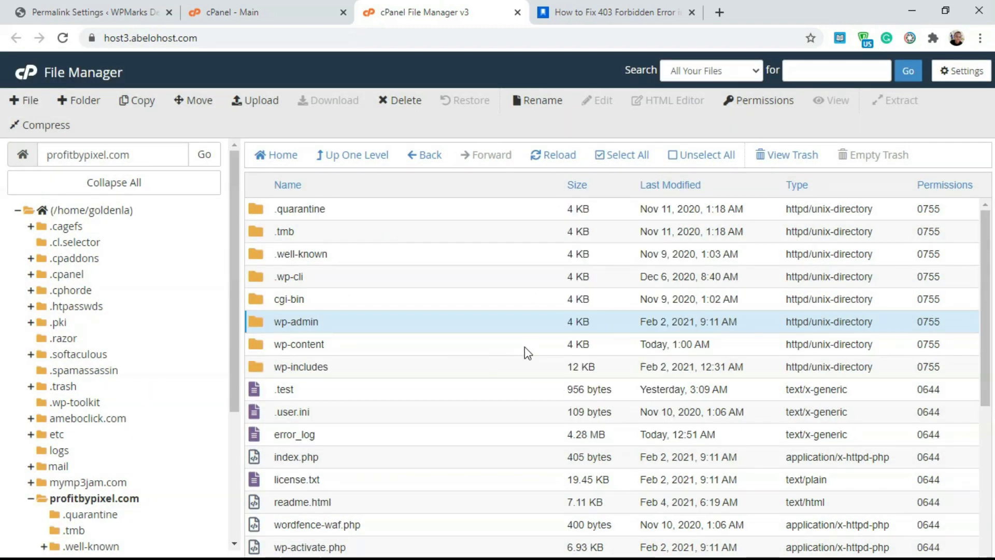
# - Reapply 755 permissions to the wp-includes folder and switch back to the 403 article
pyautogui.click(327, 372)
pyautogui.rightClick(327, 372)
pyautogui.click(386, 430)
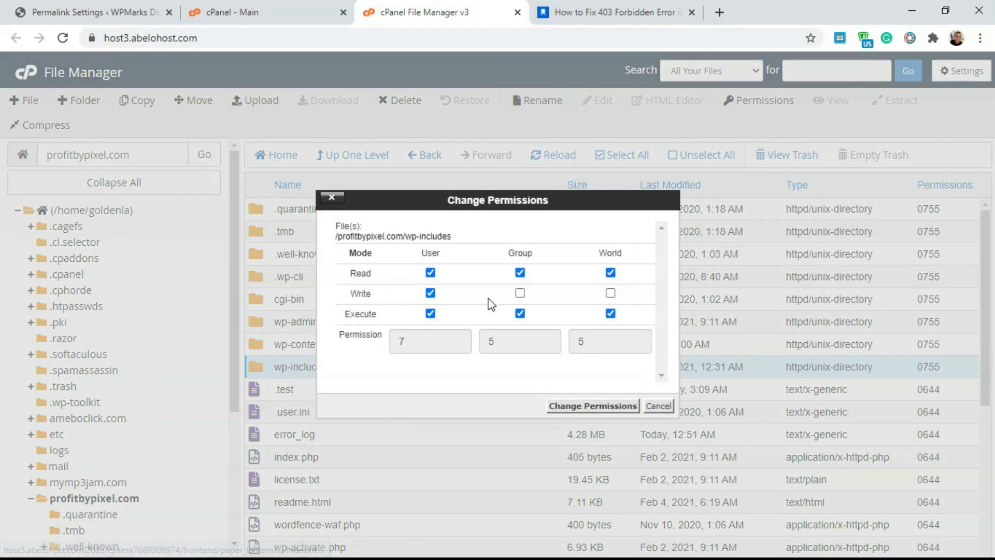
pyautogui.click(580, 402)
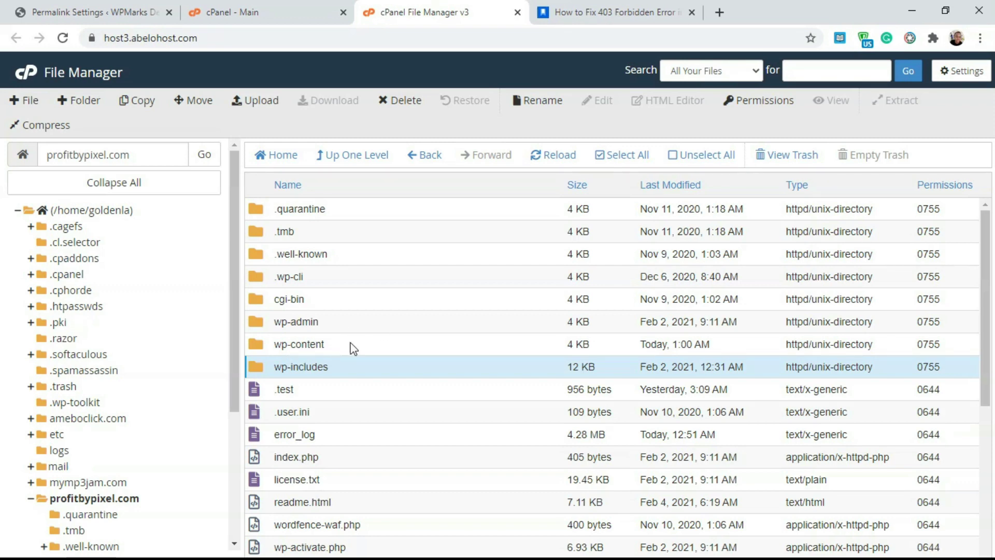
pyautogui.click(647, 8)
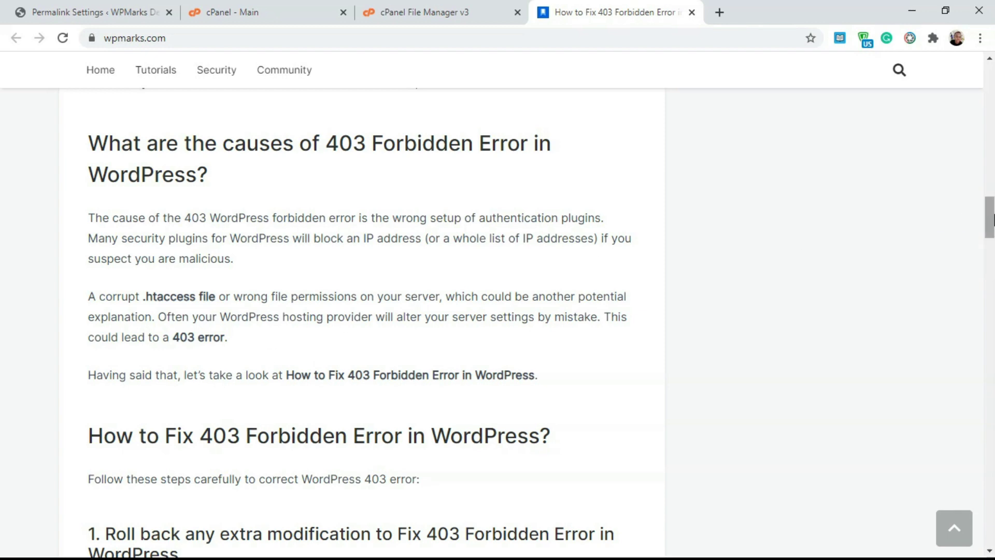
# - Scroll the article to step 3, Solve the Plugin Related Issue, then return to File Manager
pyautogui.moveTo(990, 216); pyautogui.dragTo(991, 350)
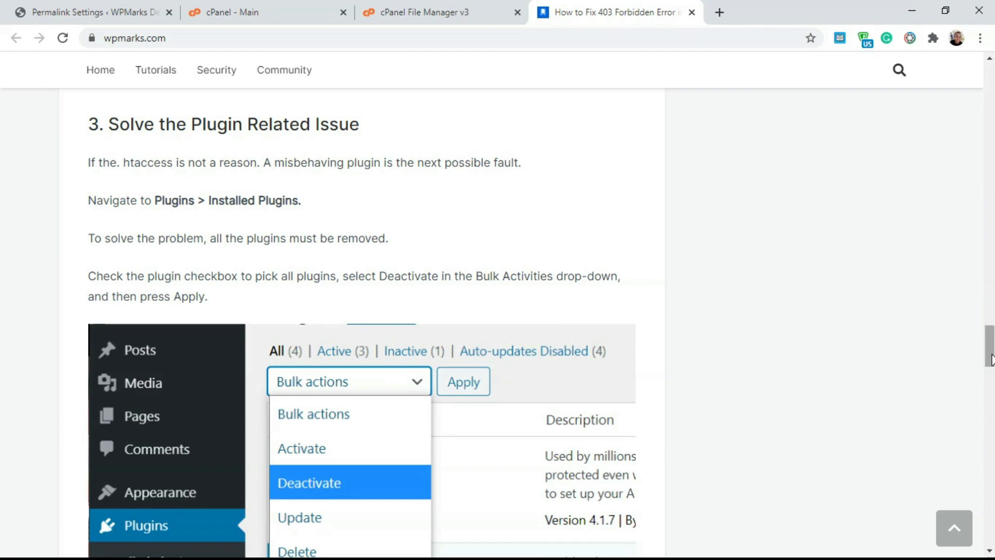
pyautogui.moveTo(991, 358); pyautogui.dragTo(992, 369)
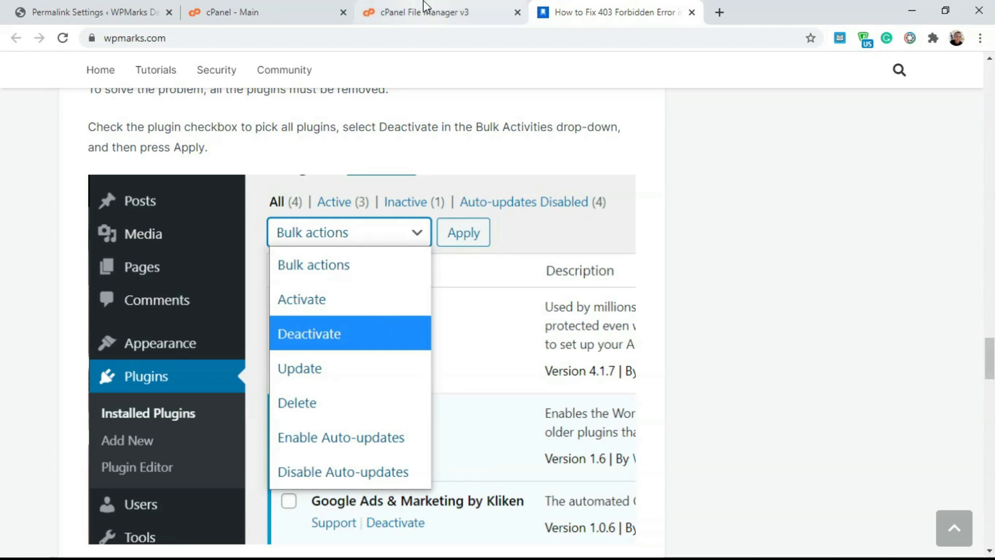
pyautogui.click(425, 11)
# - Rename the plugins folder inside wp-content to hb, then return to the 403 article
pyautogui.doubleClick(334, 347)
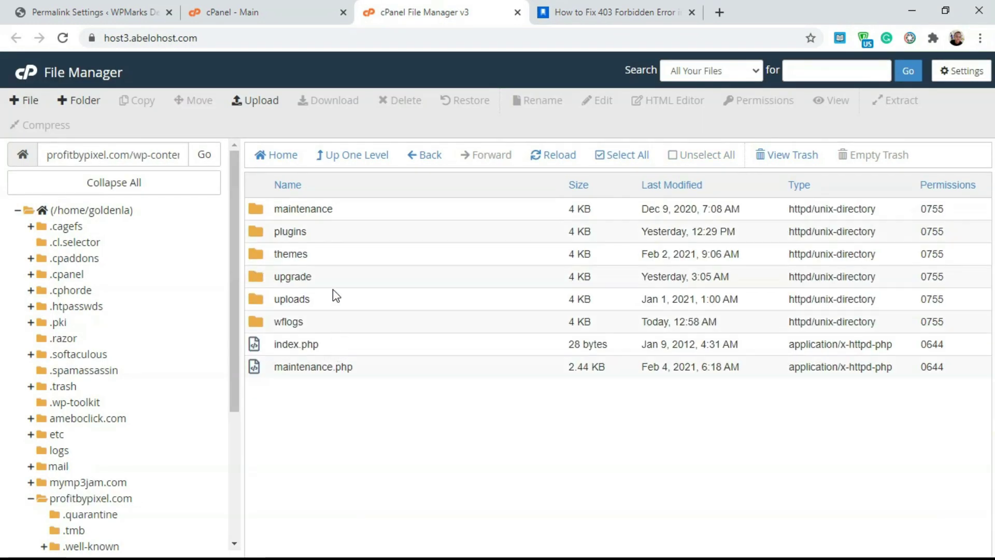
pyautogui.click(315, 233)
pyautogui.rightClick(316, 232)
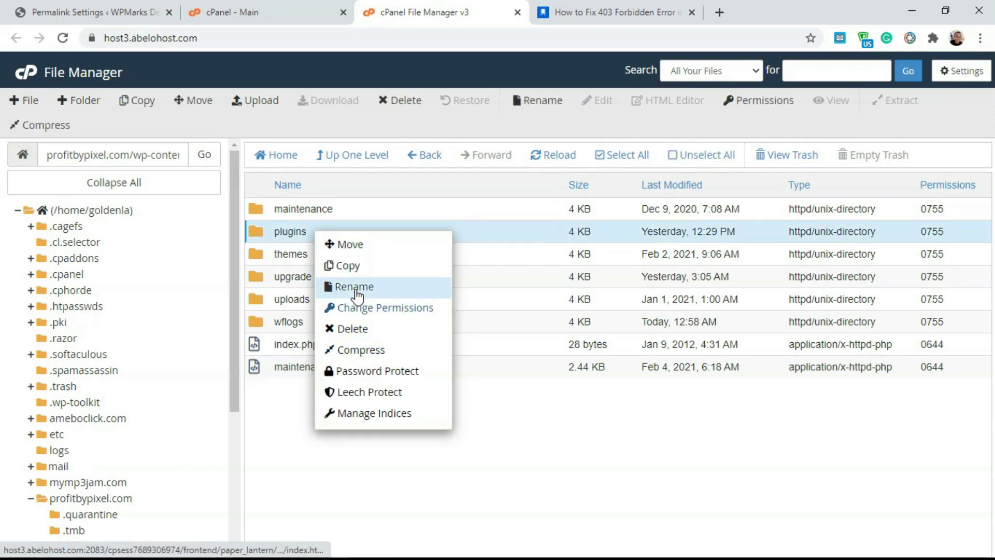
pyautogui.click(365, 288)
pyautogui.write('jjjjj')
pyautogui.press('BackSpace')
pyautogui.press('BackSpace')
pyautogui.press('BackSpace')
pyautogui.press('BackSpace')
pyautogui.press('BackSpace')
pyautogui.press('BackSpace')
pyautogui.press('BackSpace')
pyautogui.press('BackSpace')
pyautogui.press('BackSpace')
pyautogui.press('BackSpace')
pyautogui.press('BackSpace')
pyautogui.press('BackSpace')
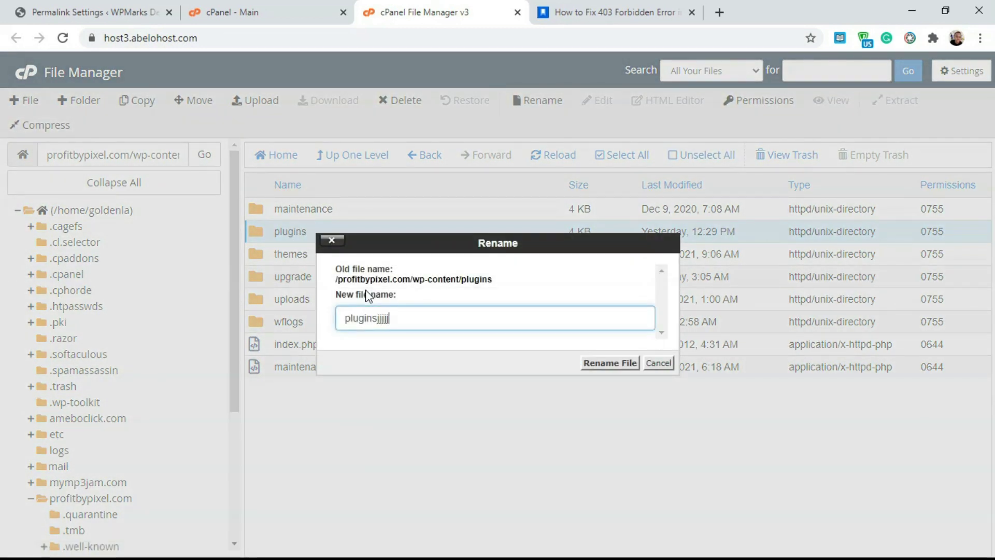
pyautogui.write('hb')
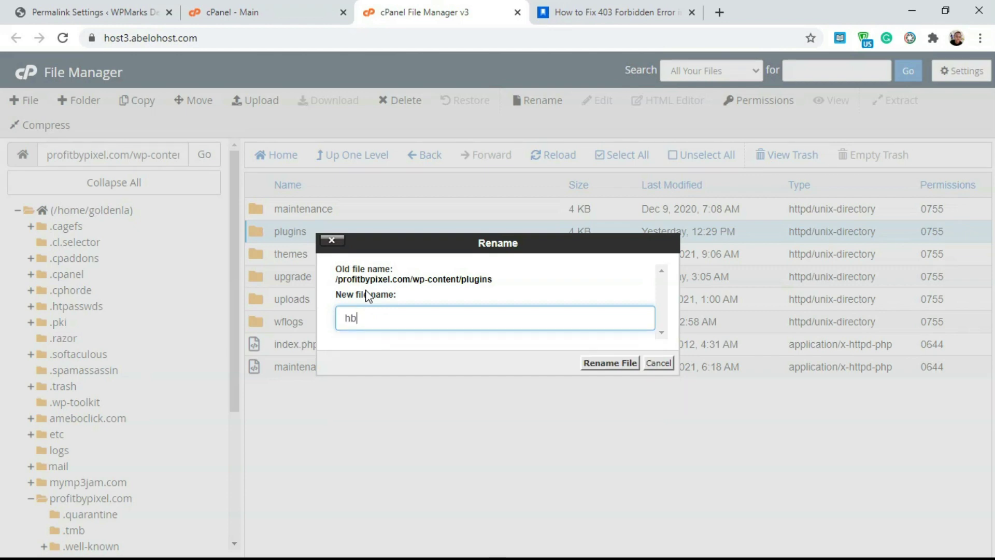
pyautogui.press('Return')
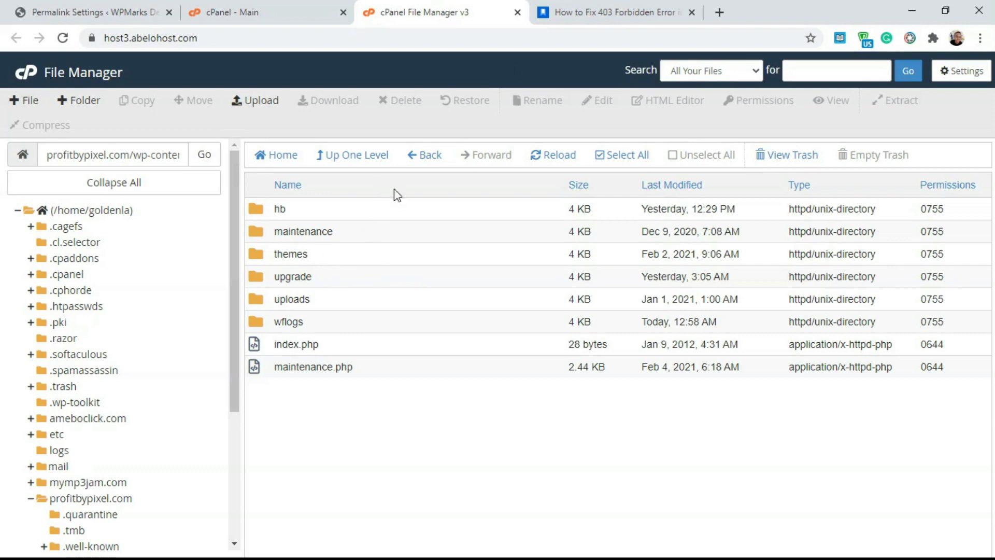
pyautogui.click(596, 11)
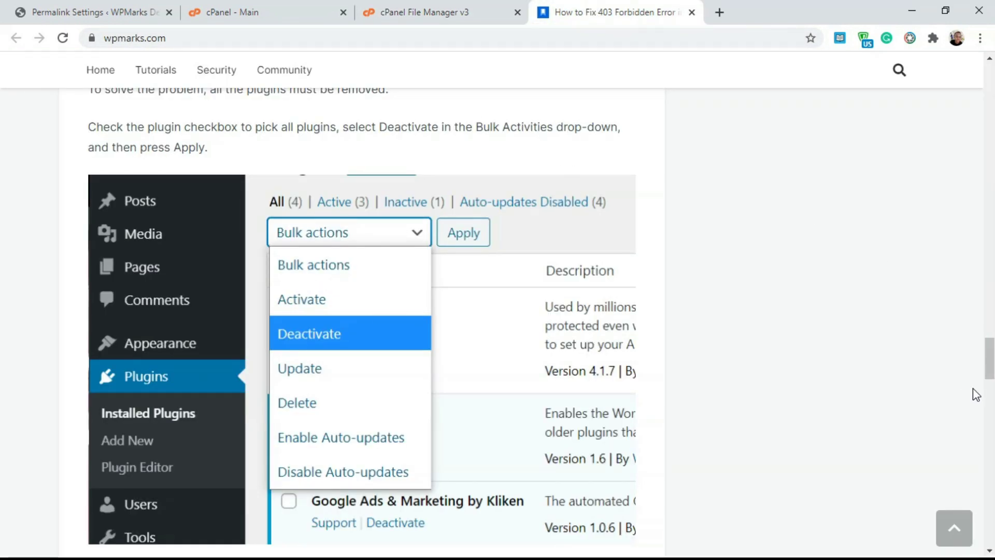
# - Scroll the 403 article from section 1 down to section 4 on contacting host support
pyautogui.scroll(1, 919, 341)
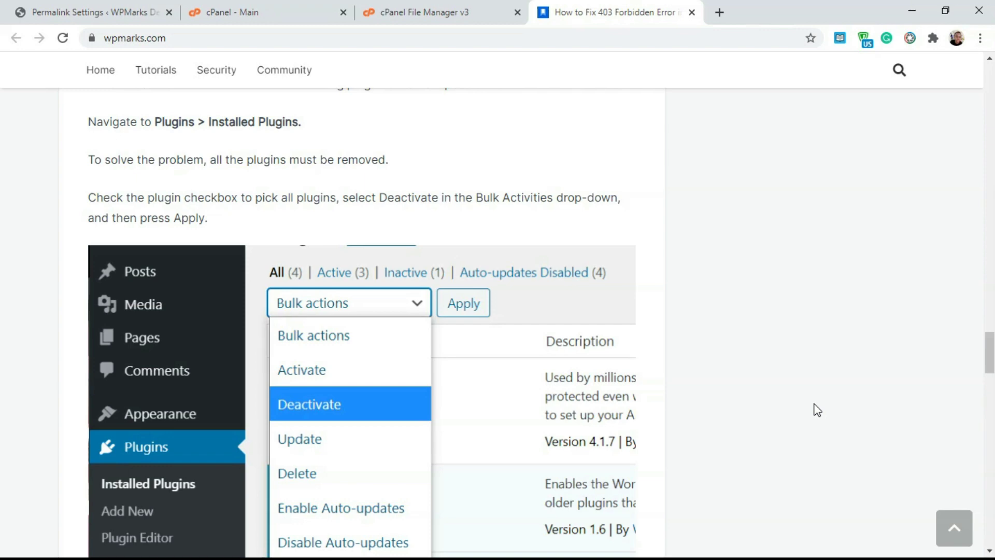
pyautogui.moveTo(991, 383); pyautogui.dragTo(991, 270)
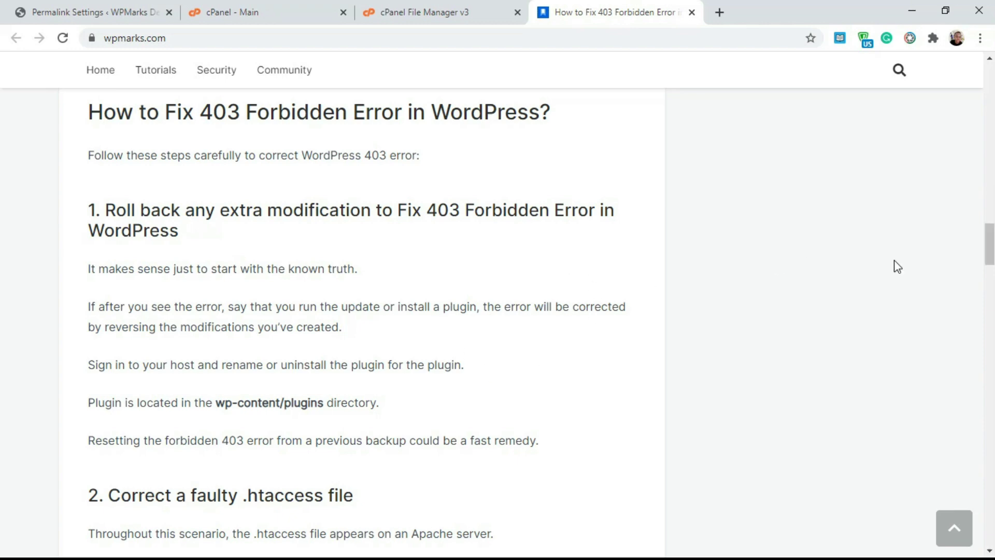
pyautogui.scroll(-4, 993, 268)
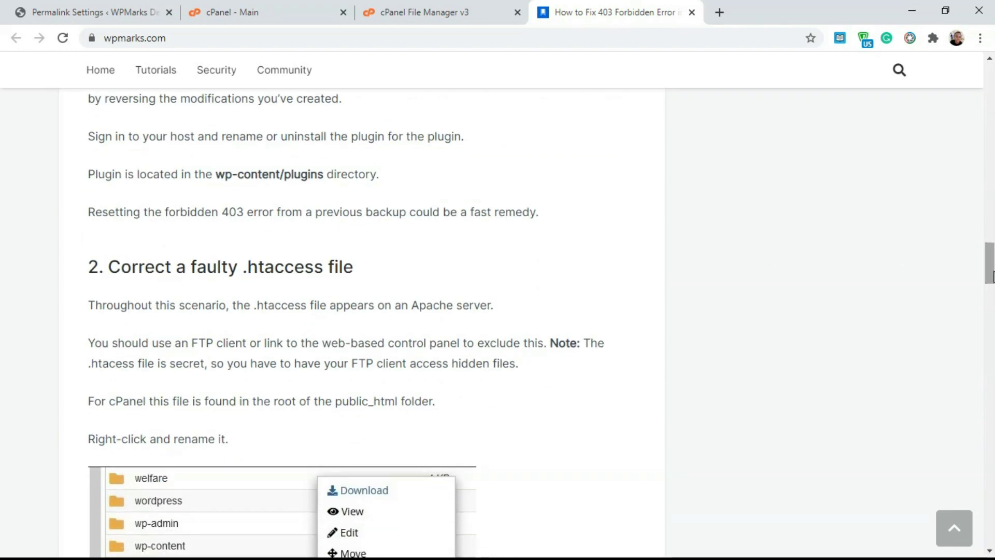
pyautogui.scroll(4, 993, 274)
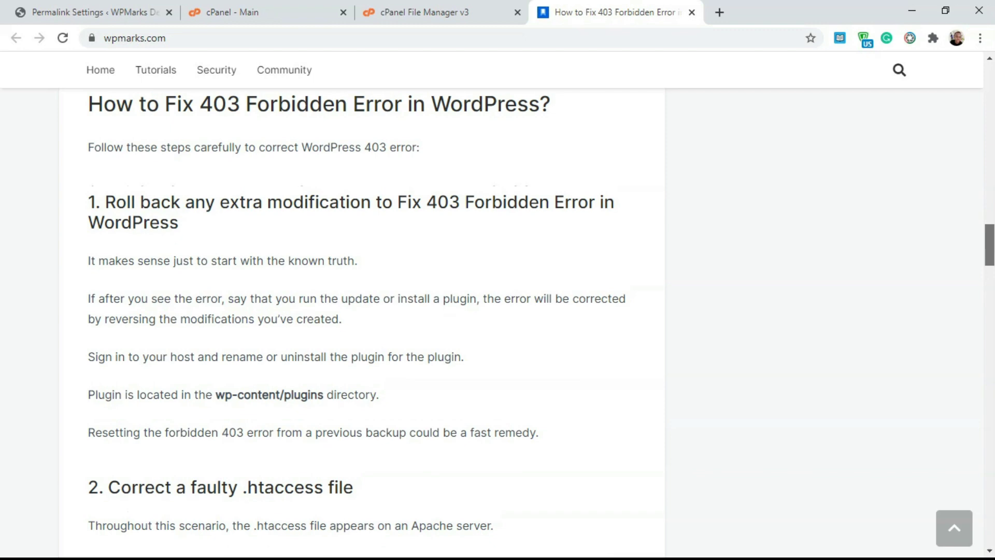
pyautogui.scroll(-14, 541, 323)
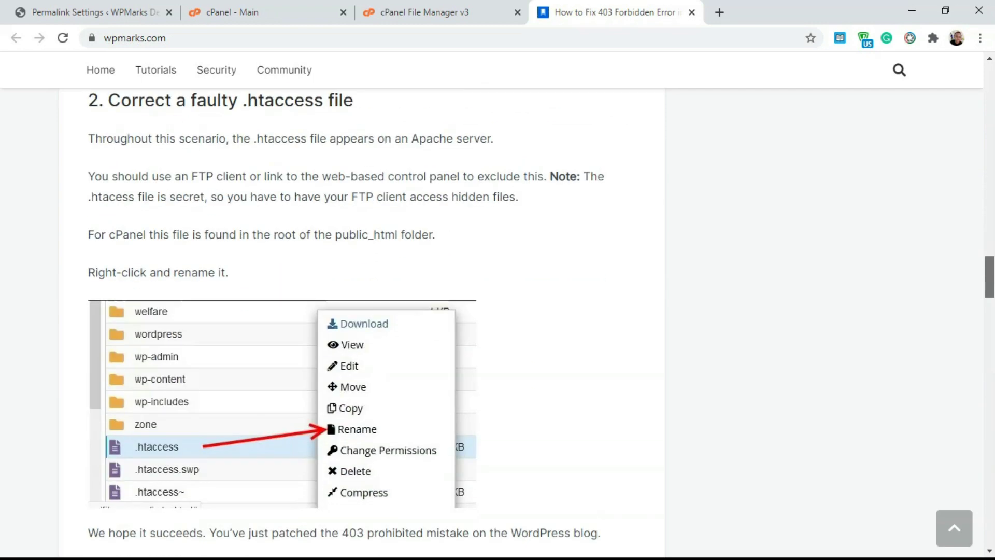
pyautogui.scroll(-6, 541, 322)
pyautogui.scroll(-3, 542, 323)
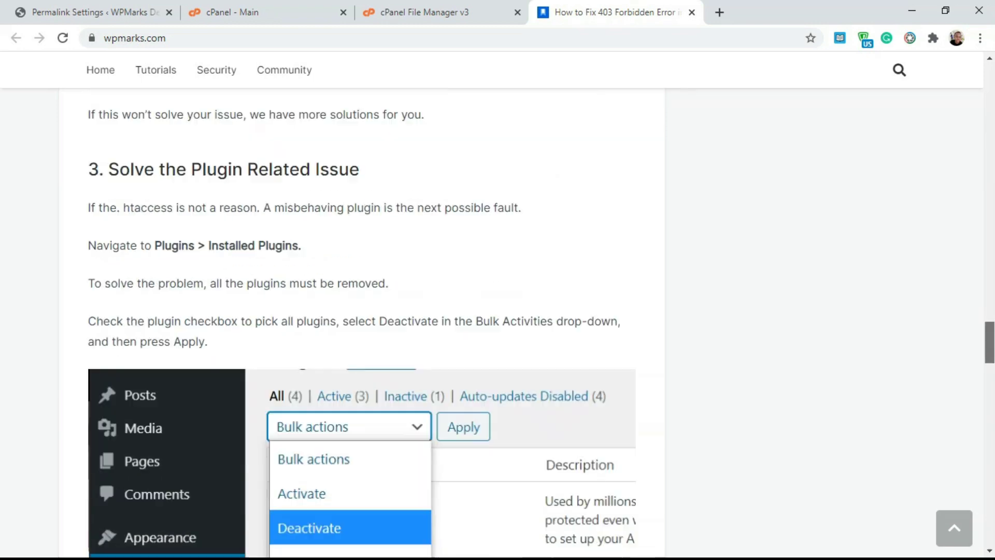
pyautogui.scroll(-10, 991, 407)
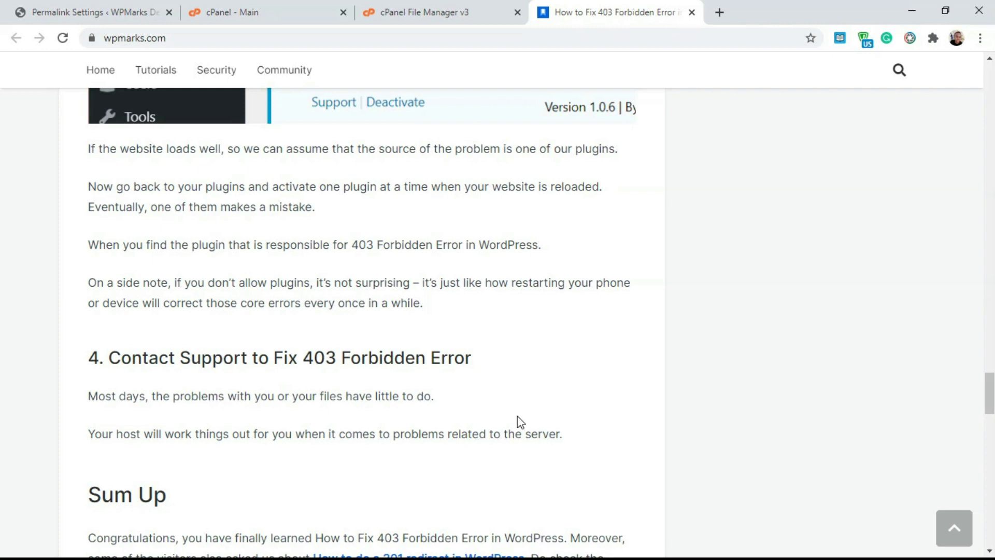
# - Scroll down to the Sum Up, then jump back to the article's title
pyautogui.scroll(-3, 579, 410)
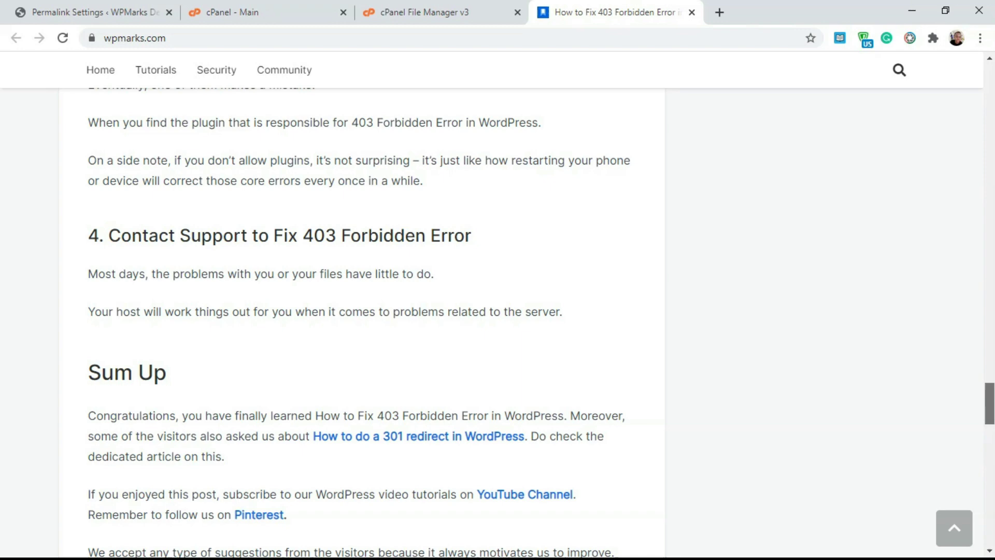
pyautogui.press('Home')
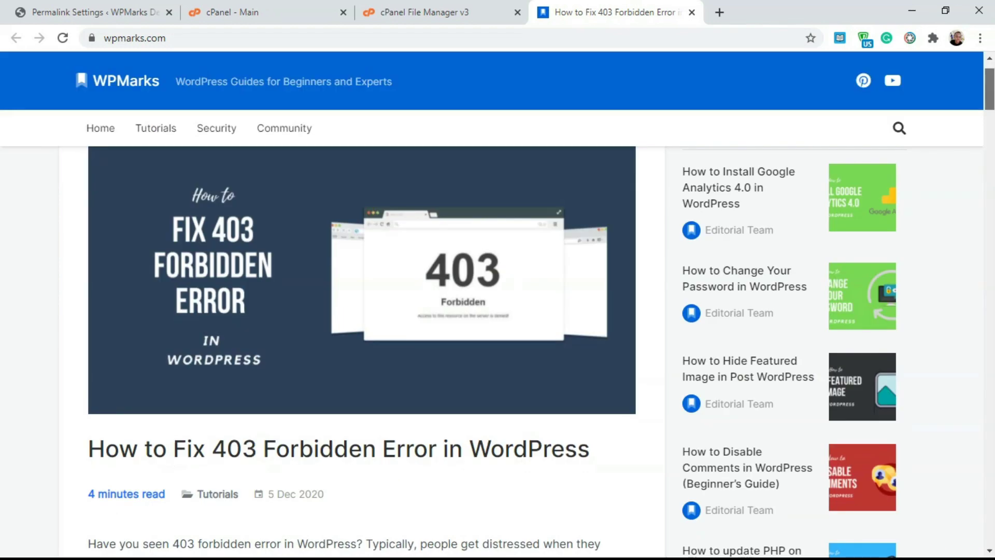